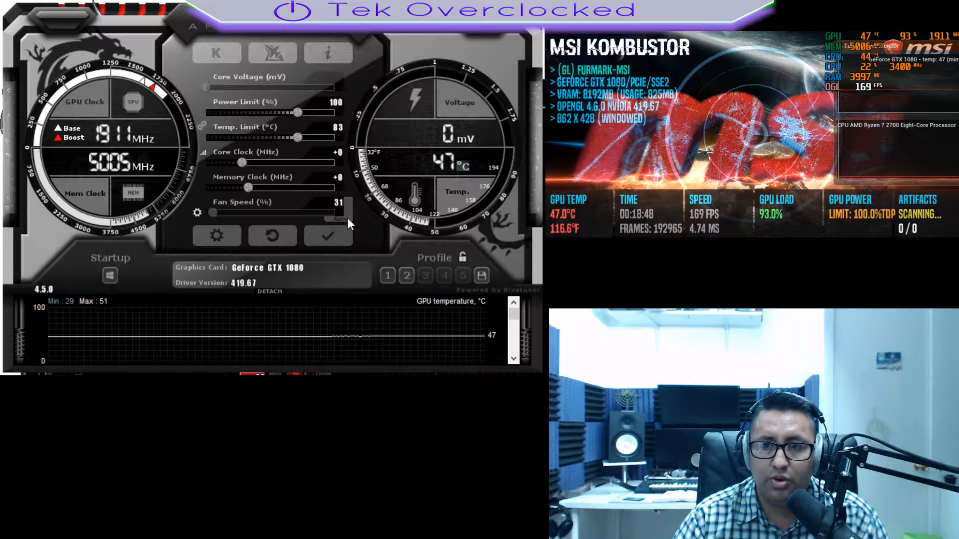
- Try a manual fan speed of 71% and return the fan to its 31% setting
left_click(346, 217)
left_click_drag(214, 211, 285, 223)
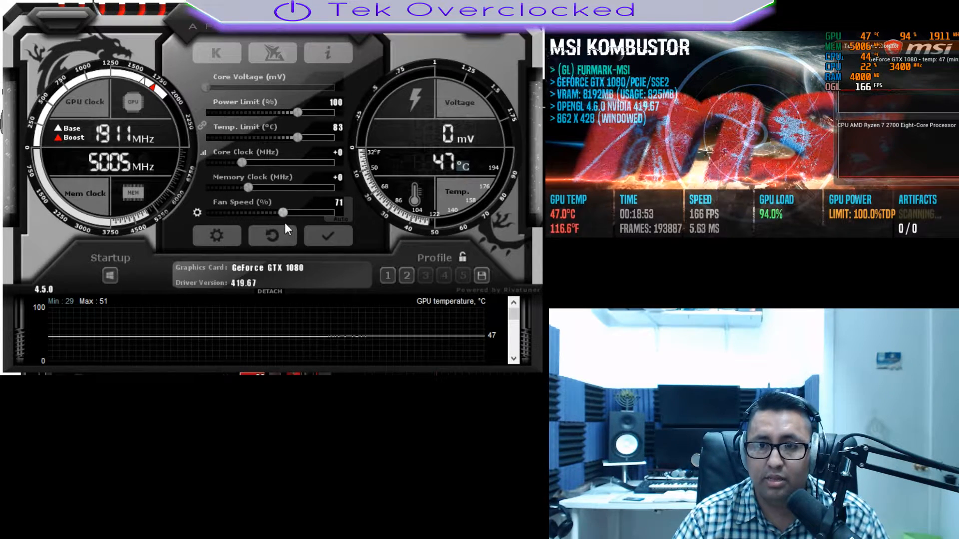
left_click(246, 214)
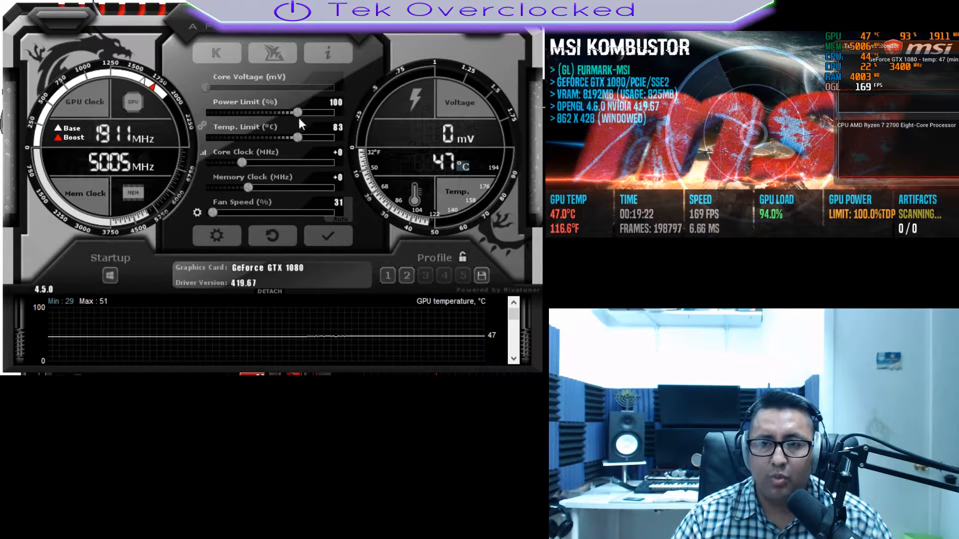
- Raise the power limit to 120% with the linked temperature limit at 92 °C, and apply both limits
left_click_drag(298, 111, 335, 112)
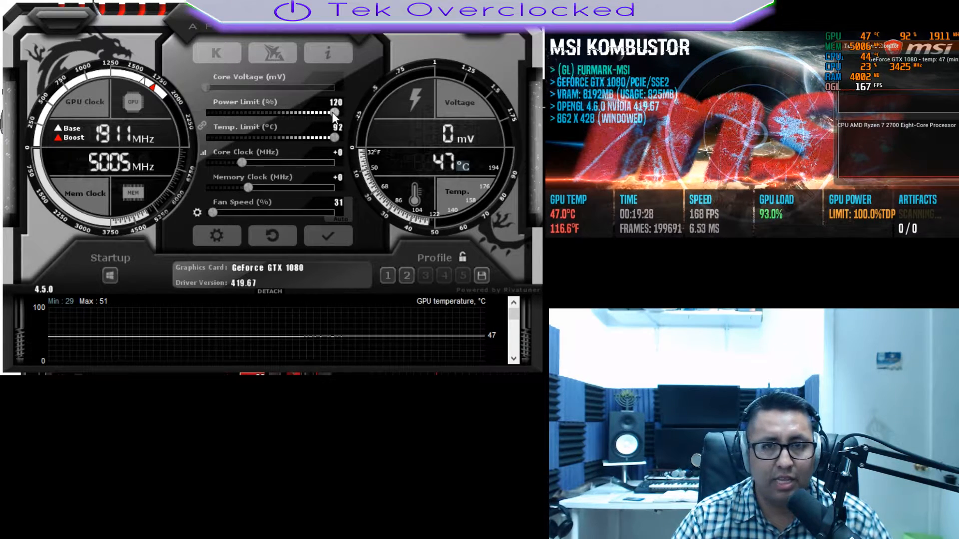
left_click(330, 241)
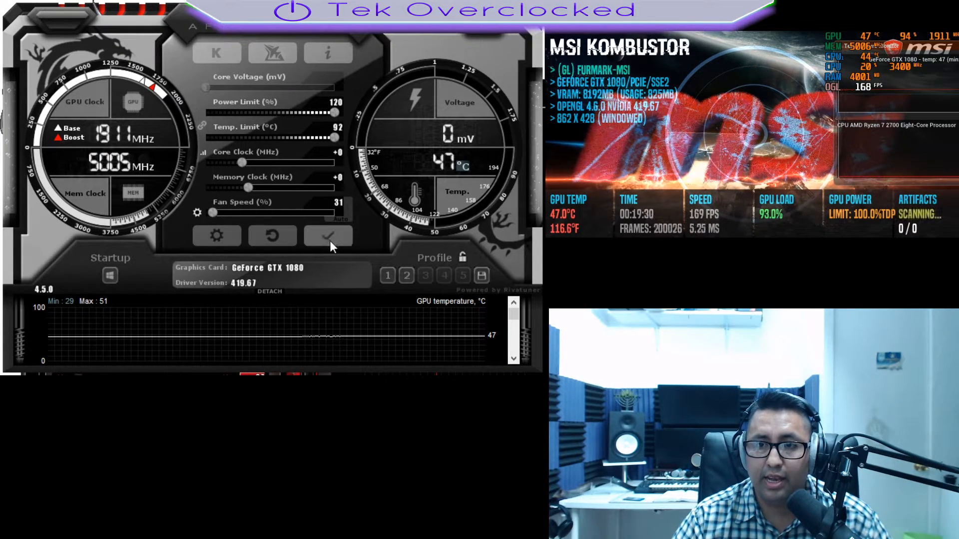
left_click(328, 237)
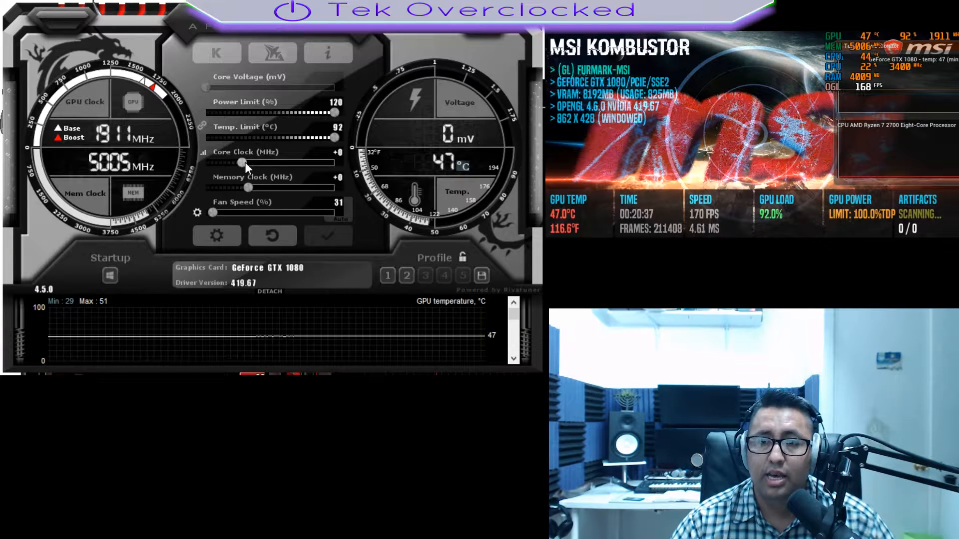
- Set the core clock offset to +40 MHz and apply it
left_click(338, 153)
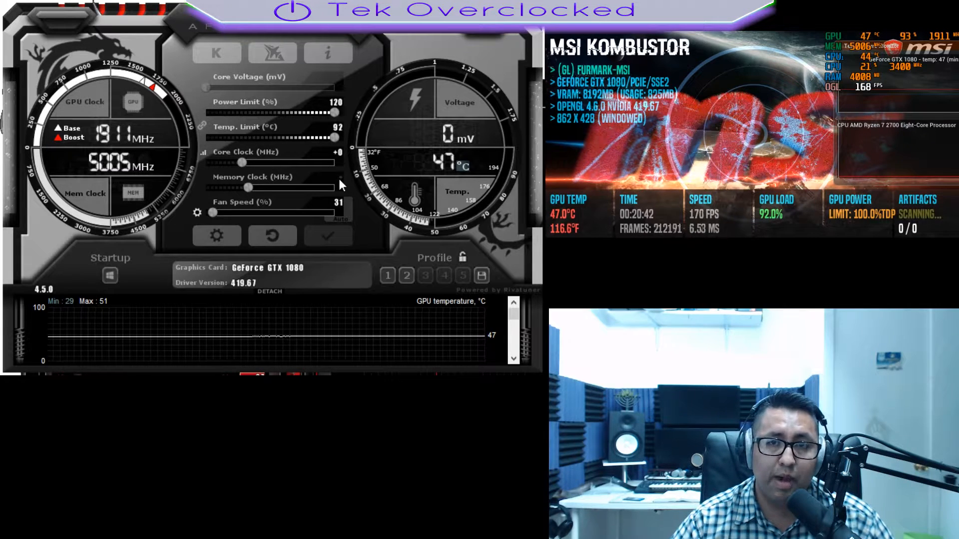
left_click(340, 153)
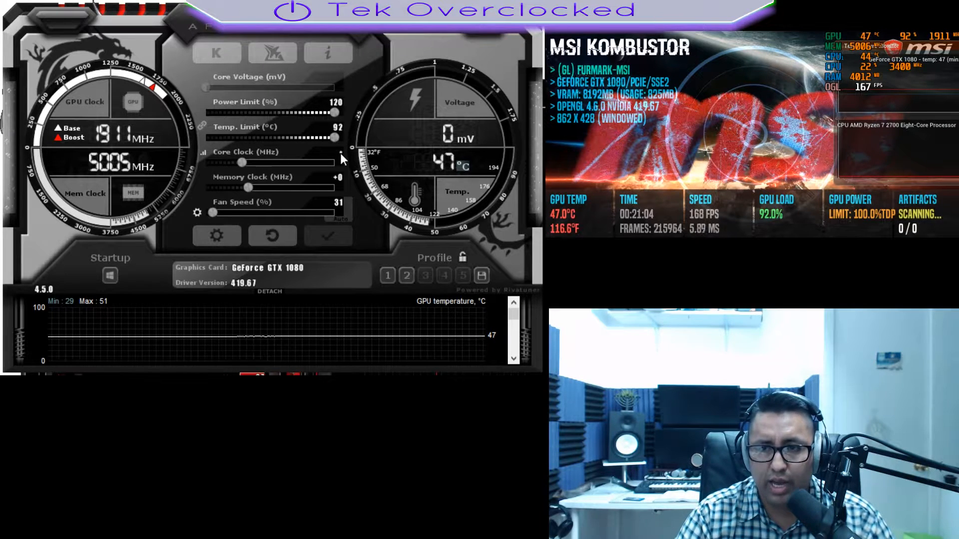
type("0")
key("Return")
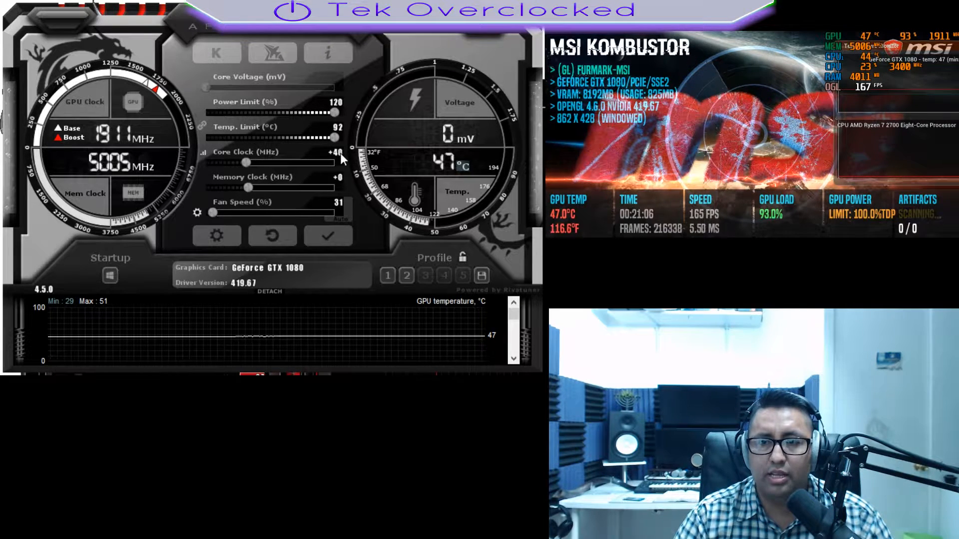
left_click(334, 240)
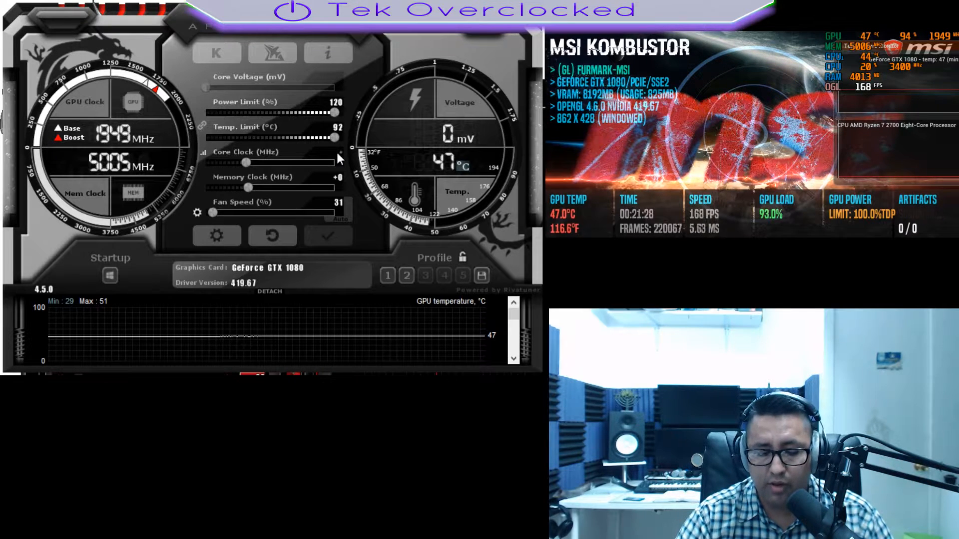
- Set the core clock offset to +80 MHz and apply it
type("80")
key("Return")
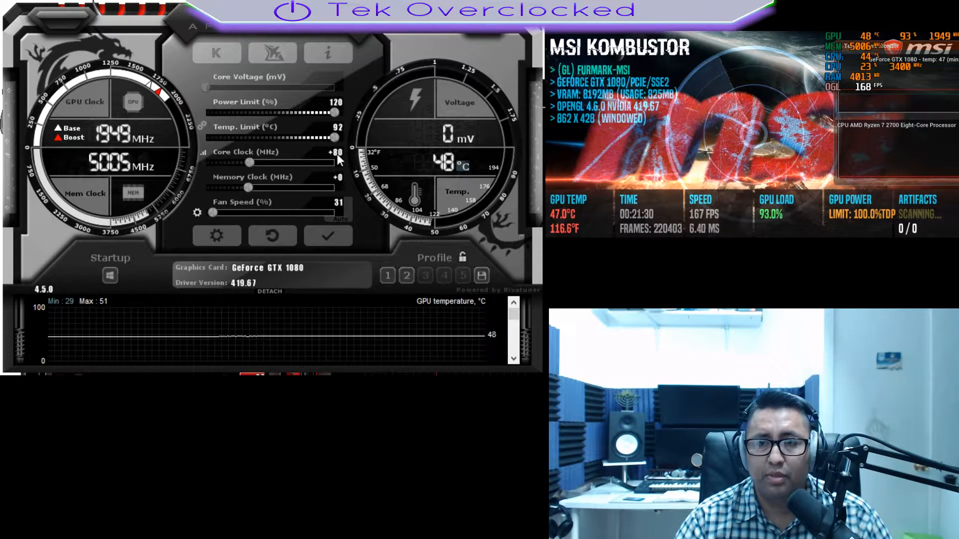
left_click(342, 241)
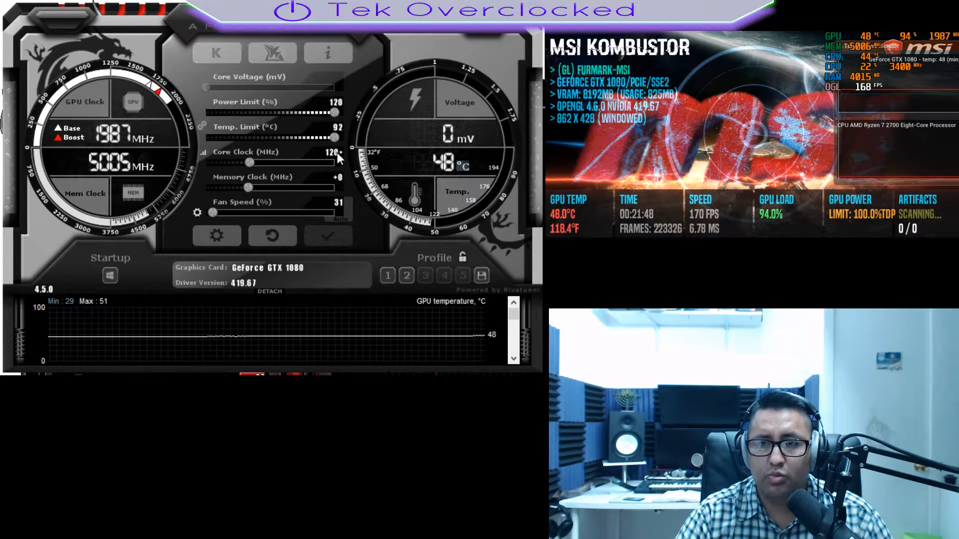
- Raise the core clock offset to +120 MHz and on to +160 MHz
key("Return")
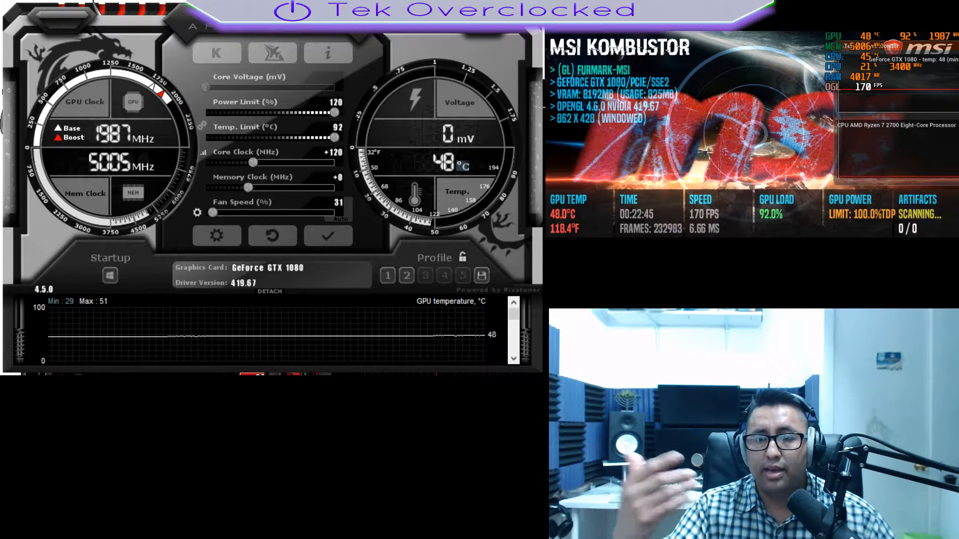
left_click(339, 153)
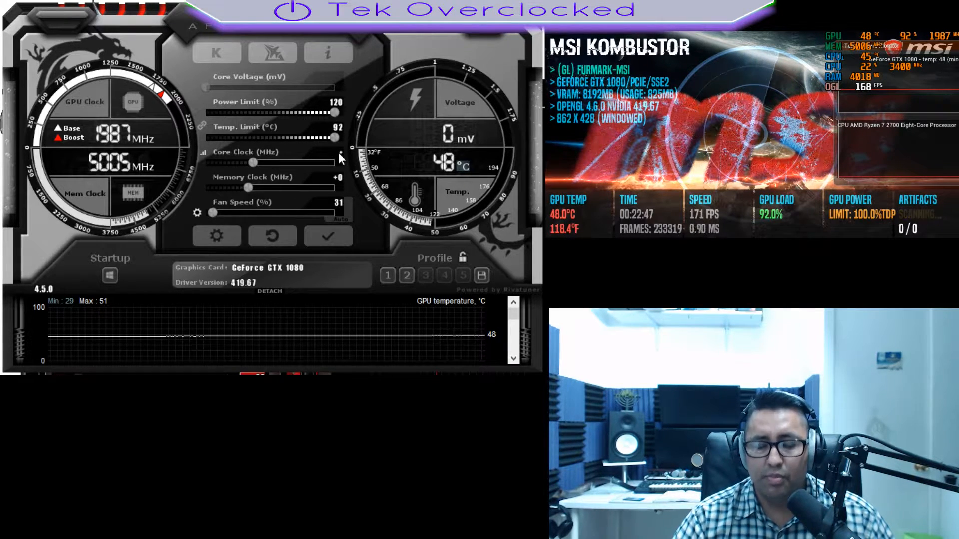
type("160")
key("Return")
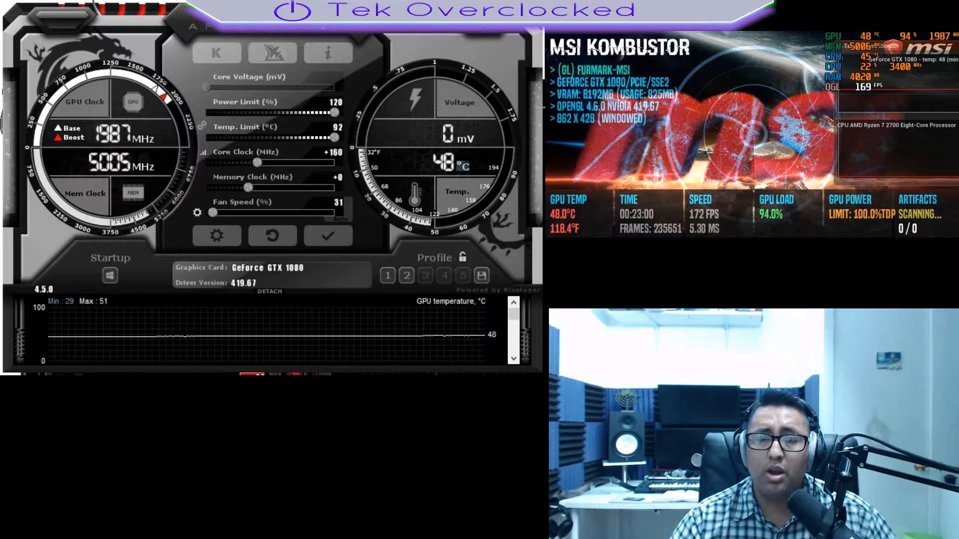
- Set the core clock offset to +170 MHz and apply it
left_click(336, 154)
type("170")
key("Return")
left_click(322, 233)
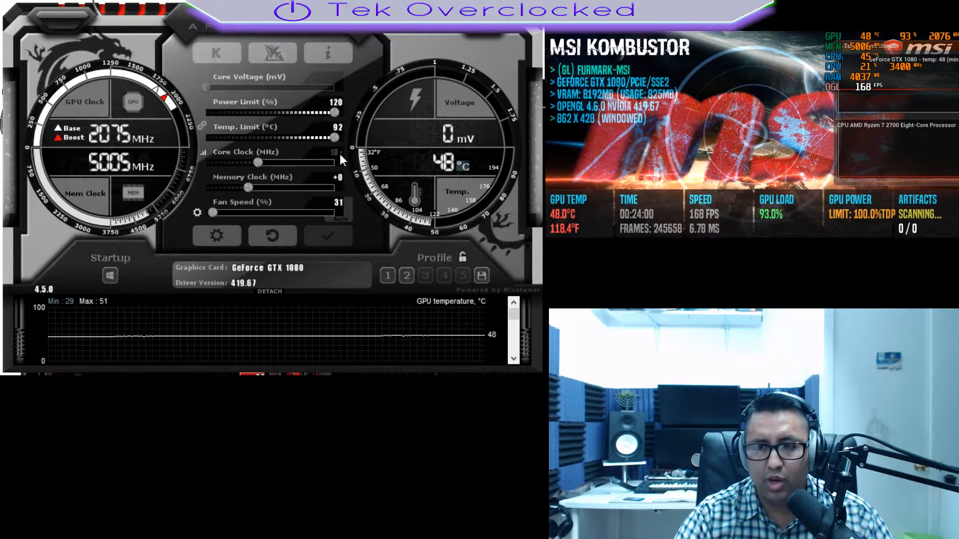
- Test higher core clock offsets by applying +180 MHz and +250 MHz in turn
type("180")
key("Return")
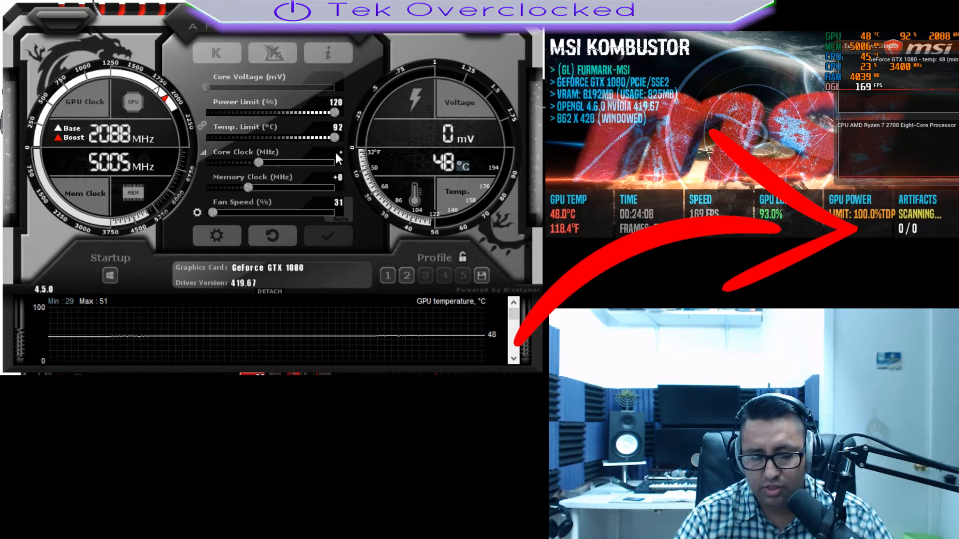
type("50")
key("Return")
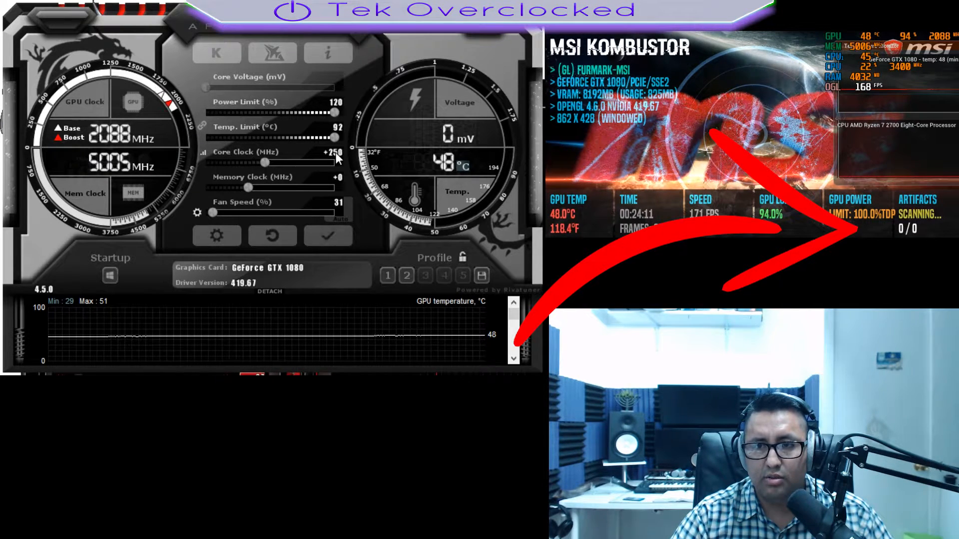
left_click(326, 241)
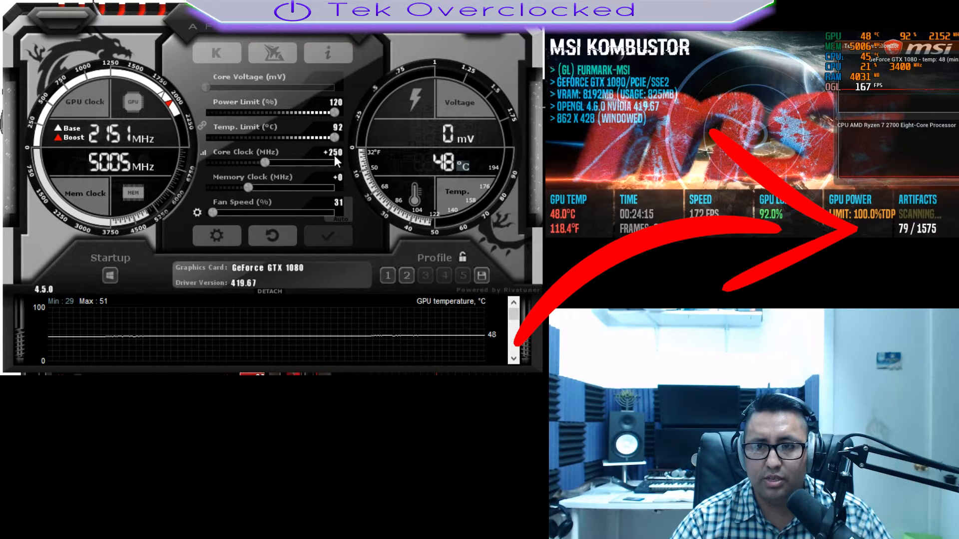
- Back the core clock offset down to +240 MHz and on to +180 MHz, applying each value
left_click(334, 155)
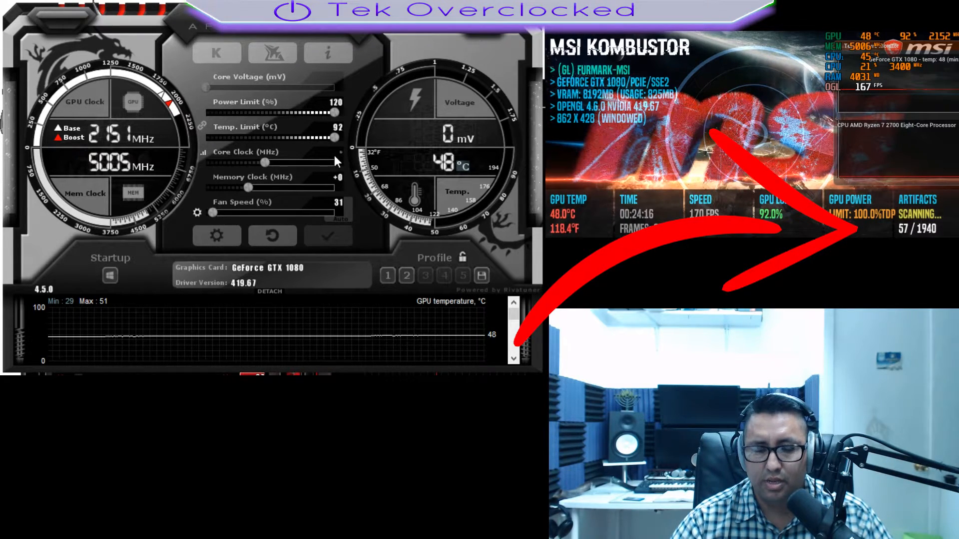
type("240")
key("Return")
left_click(334, 234)
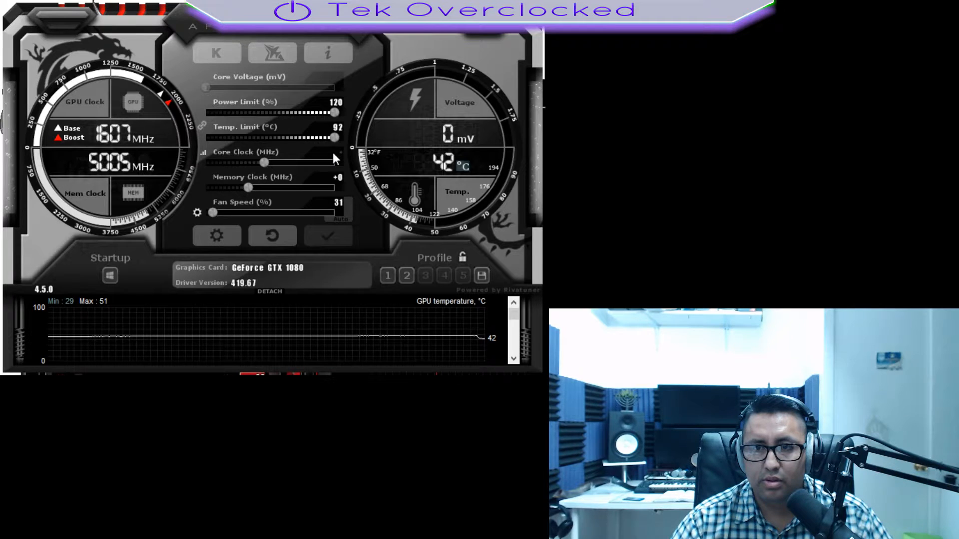
key("Return")
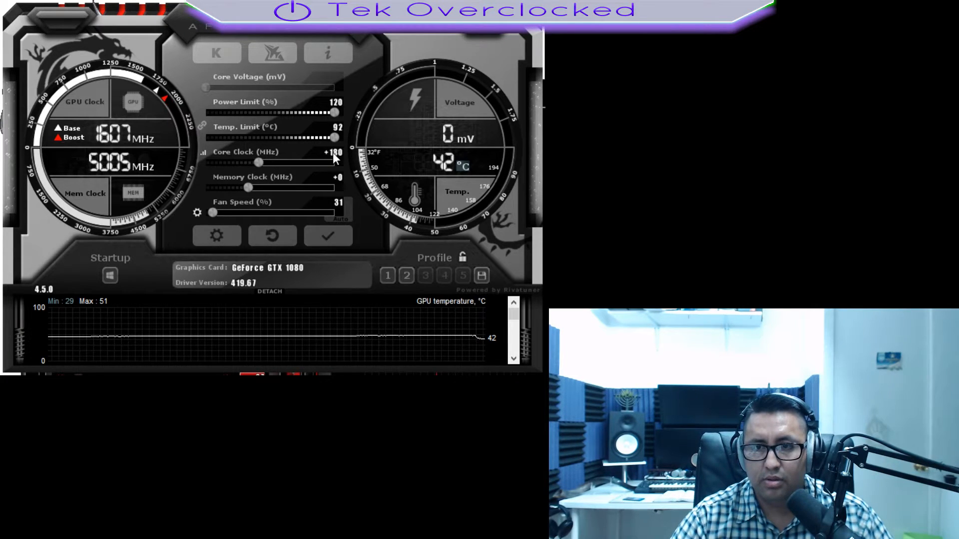
left_click(307, 231)
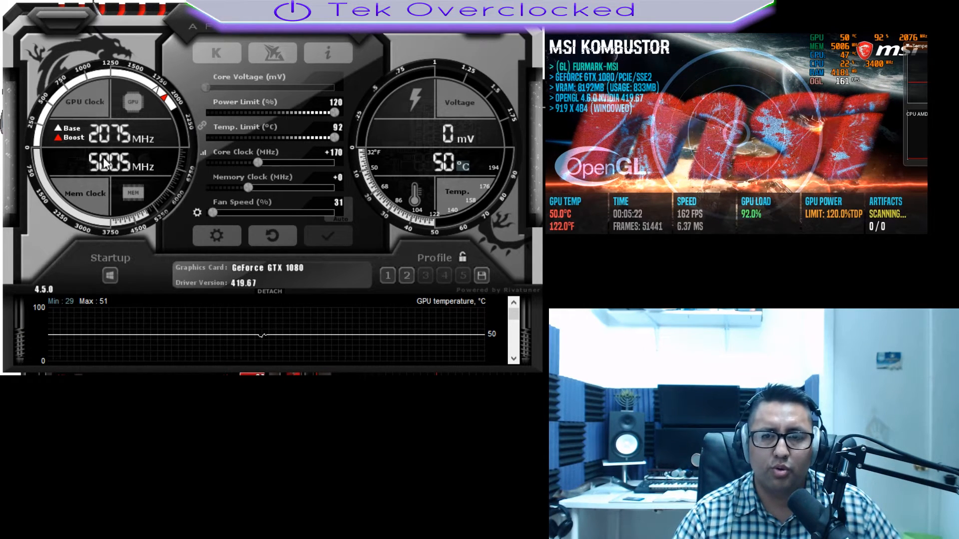
- Set the memory clock offset to +300 MHz and apply it
left_click(342, 178)
type("300")
key("Return")
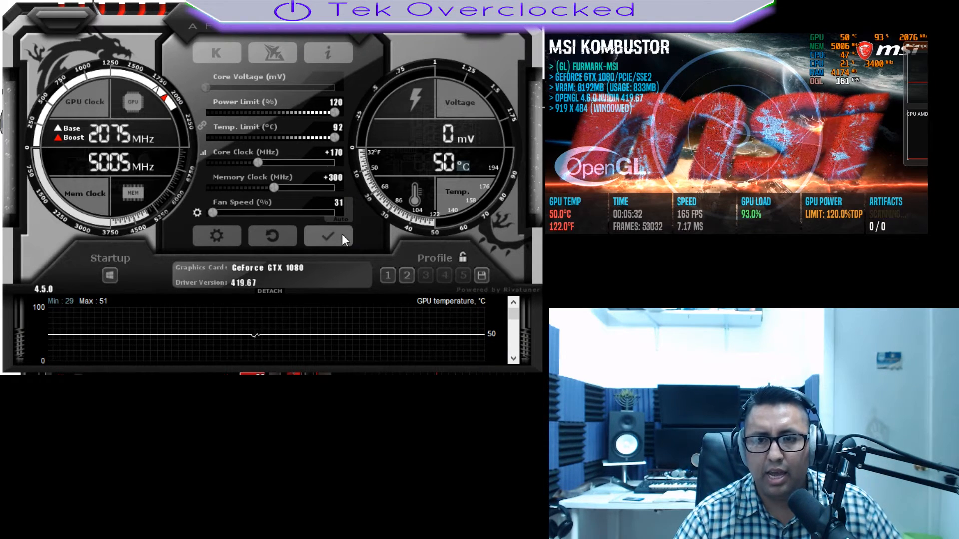
left_click(342, 236)
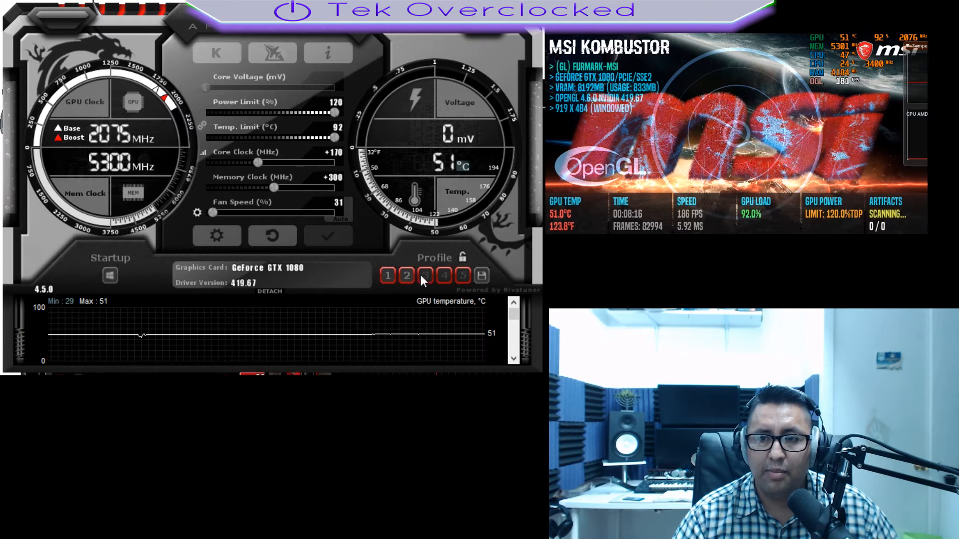
- Save the overclock settings to profile 2 and enable applying the overclock at system startup
left_click(408, 277)
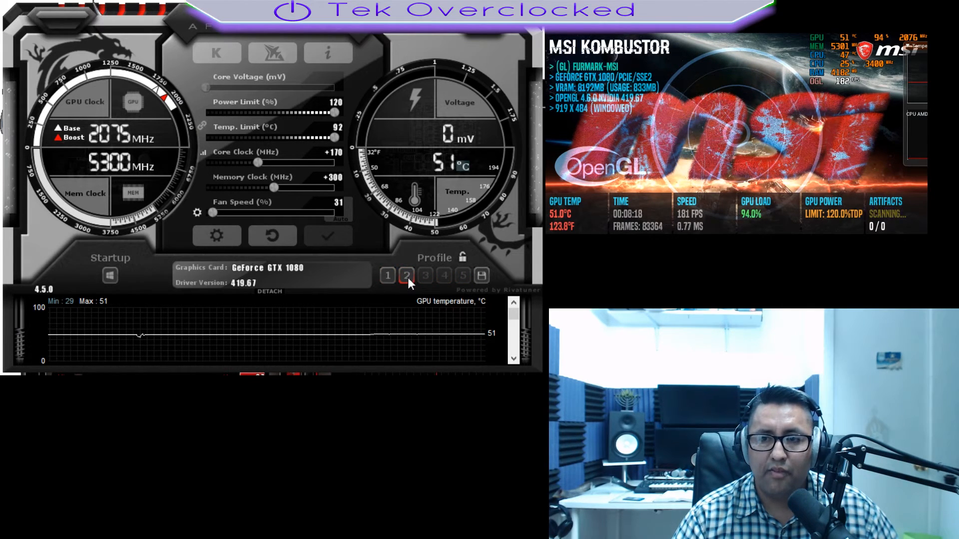
left_click(111, 275)
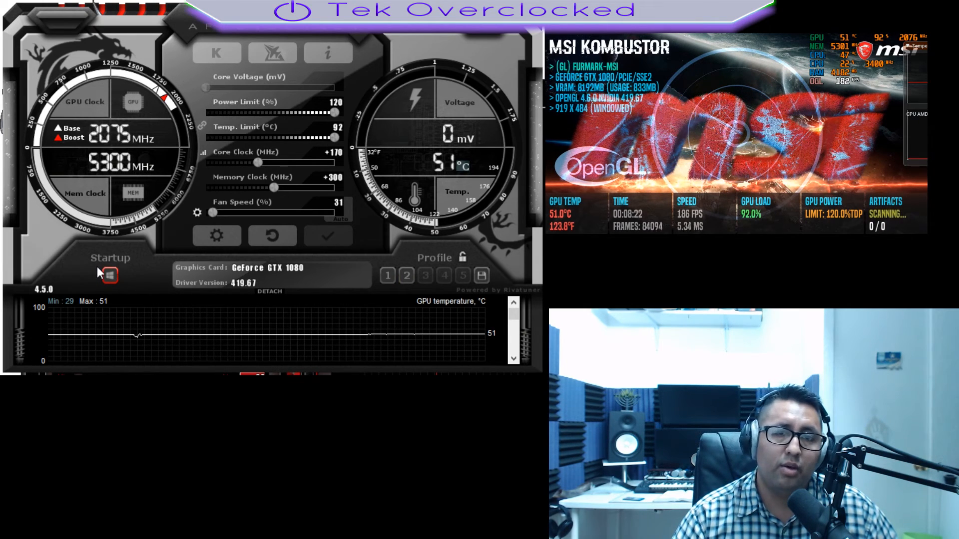